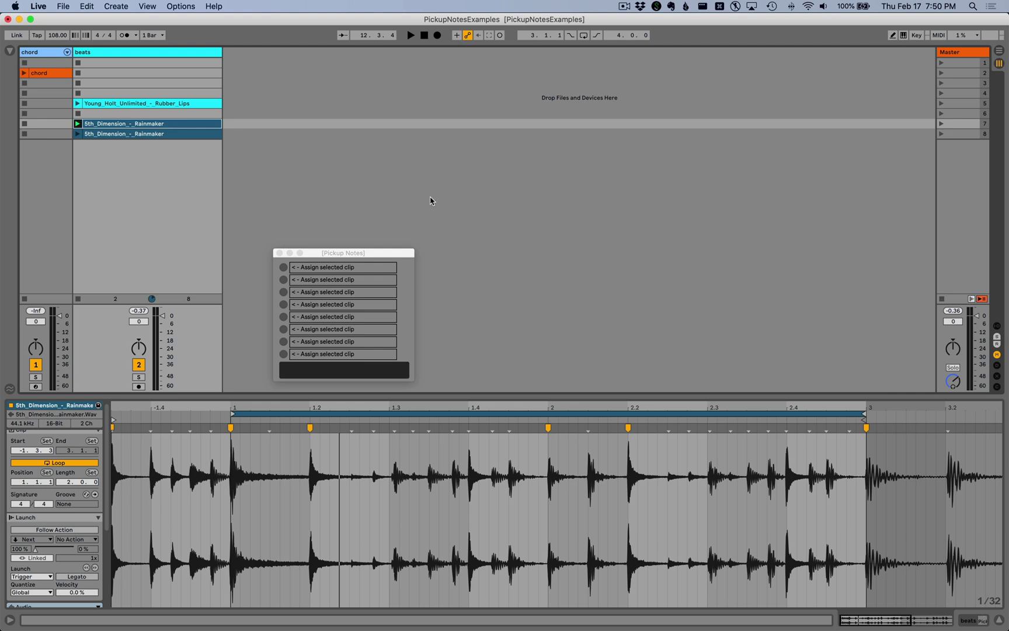
Step: Stop the Rainmaker clip playing on the beats track
{"action": "left_click", "coordinate": [78, 299]}
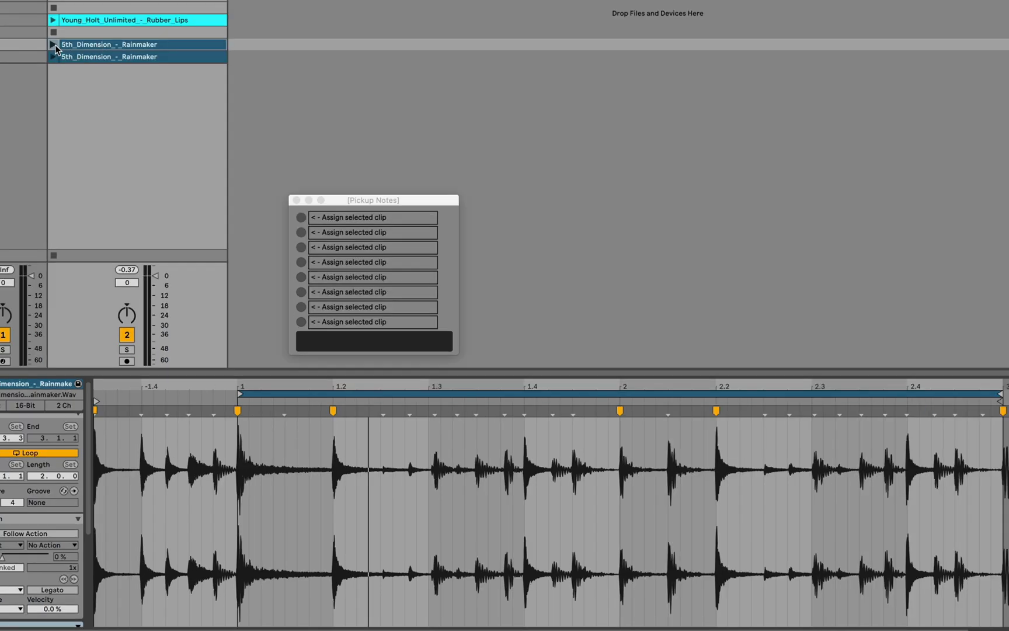
{"action": "left_click", "coordinate": [53, 44]}
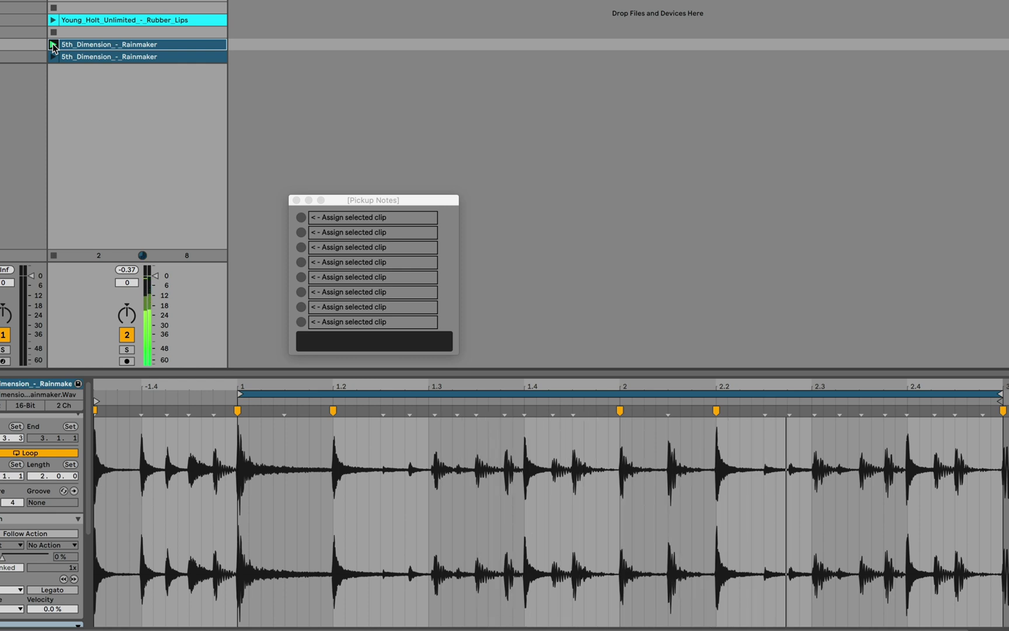
{"action": "left_click", "coordinate": [53, 256]}
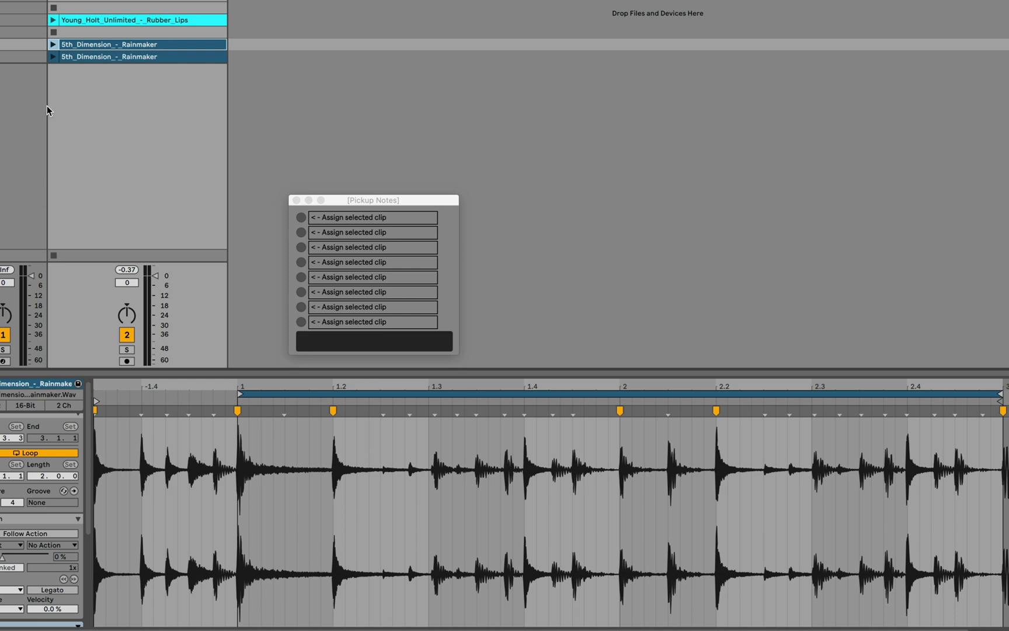
{"action": "left_click", "coordinate": [52, 44]}
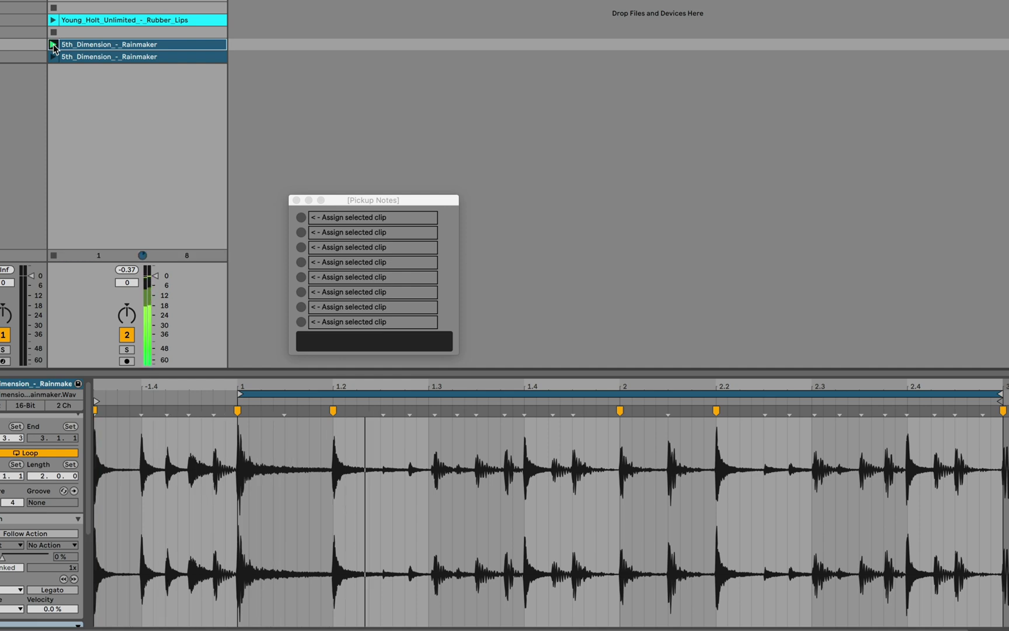
{"action": "left_click", "coordinate": [55, 257]}
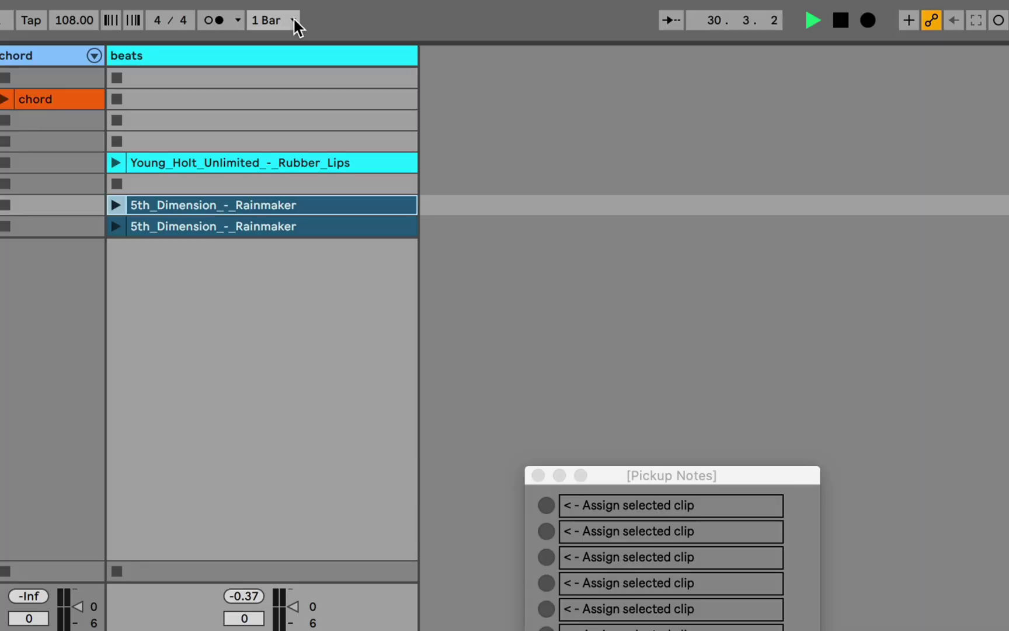
{"action": "left_click", "coordinate": [294, 19]}
{"action": "left_click", "coordinate": [403, 4]}
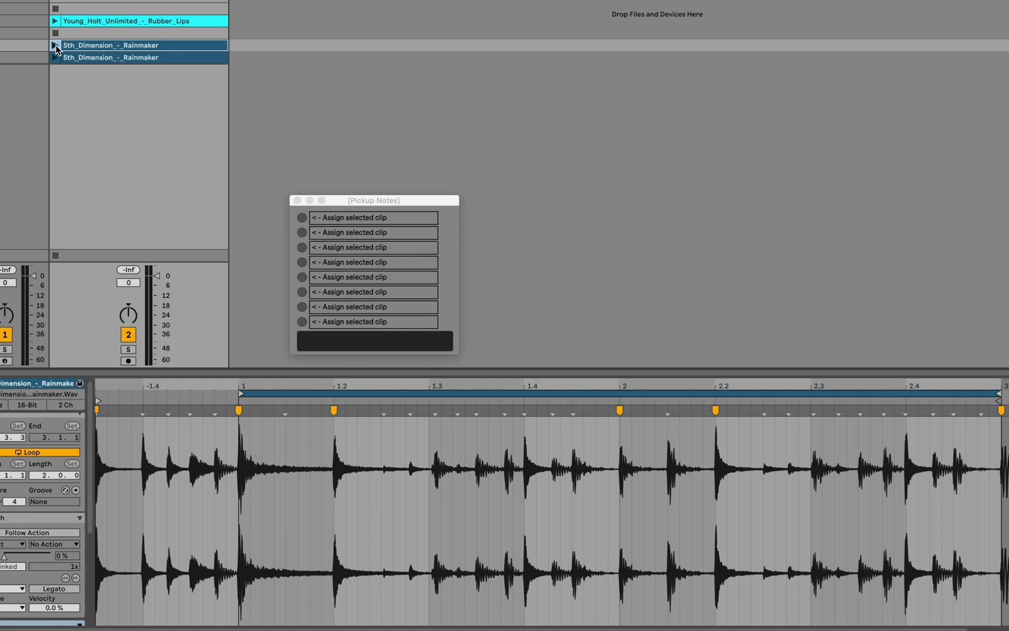
Step: Launch the scene 7 Rainmaker clip and assign it to the first Pickup Notes slot
{"action": "left_click", "coordinate": [55, 45]}
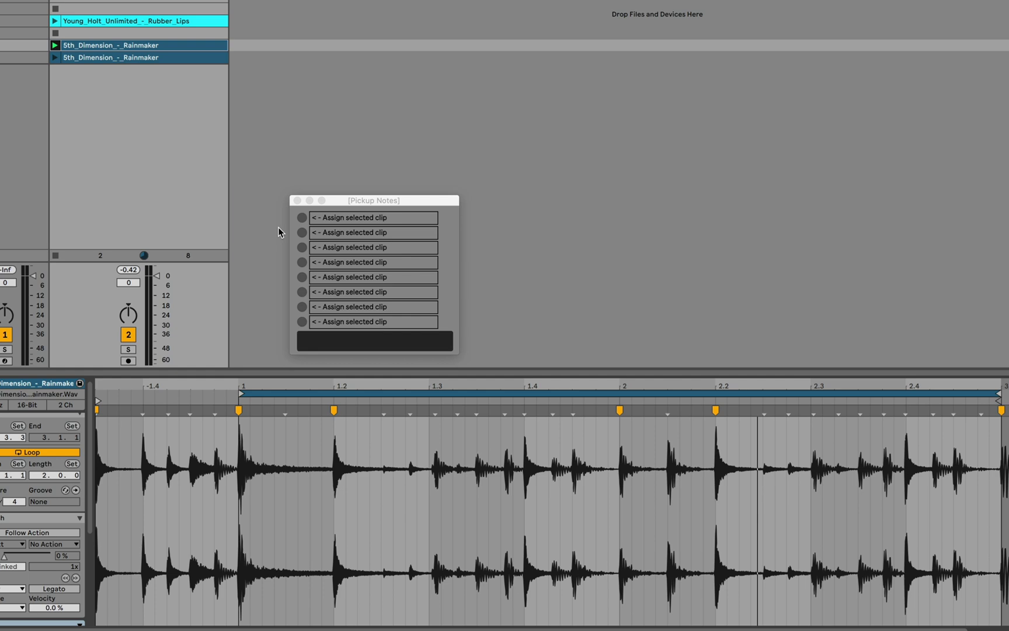
{"action": "left_click", "coordinate": [302, 218]}
{"action": "left_click", "coordinate": [303, 218]}
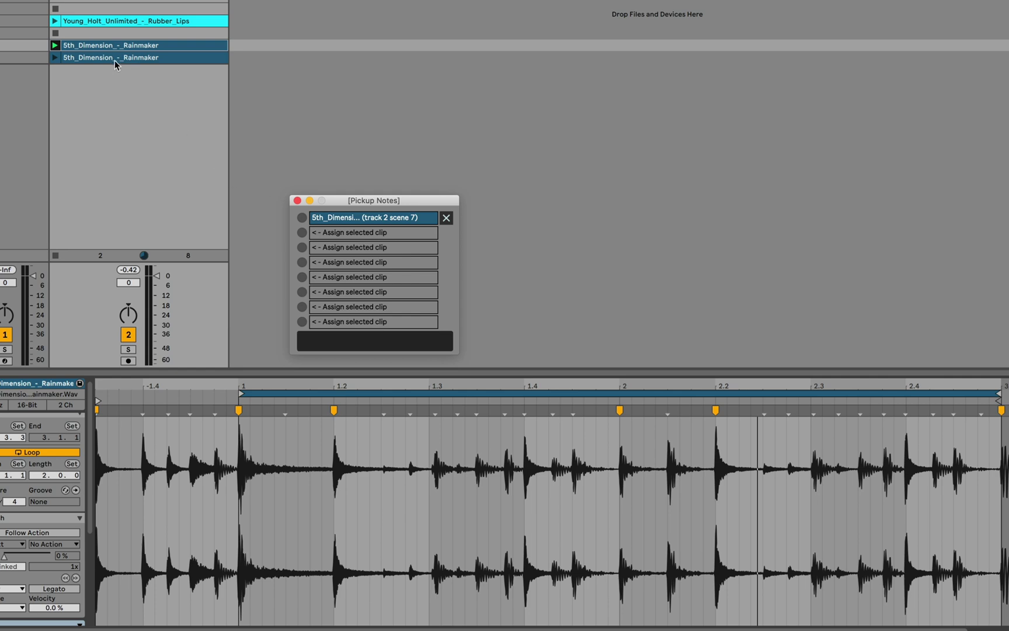
Step: Stop the beats track and clear the Rainmaker clip from the first Pickup Notes slot
{"action": "left_click", "coordinate": [55, 256]}
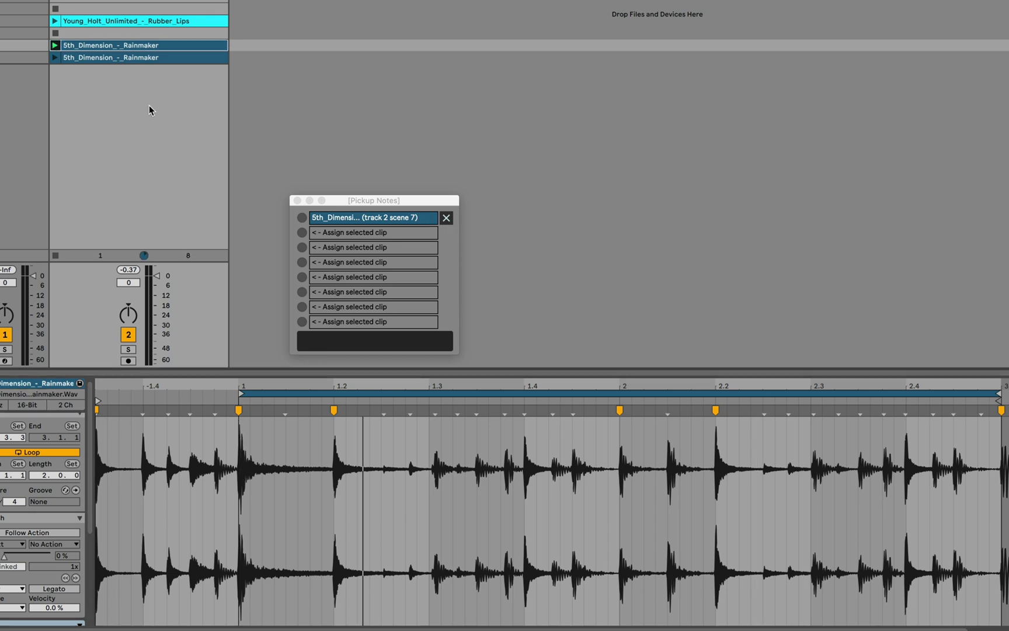
{"action": "left_click", "coordinate": [447, 218]}
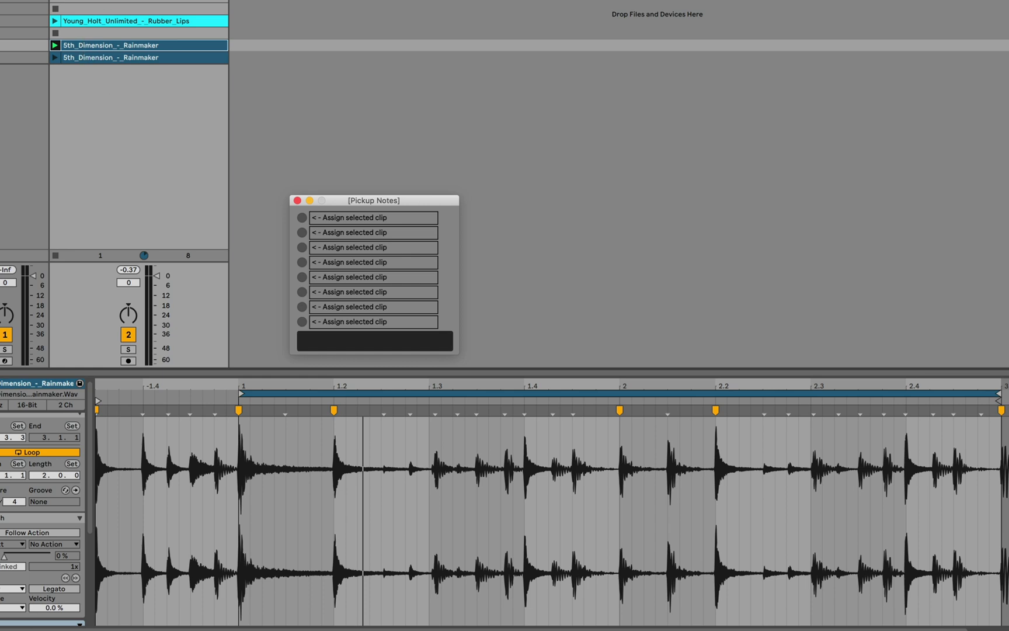
Step: Reassign the scene 7 Rainmaker clip to slot one, test-launch it twice, then stop playback
{"action": "left_click", "coordinate": [56, 255]}
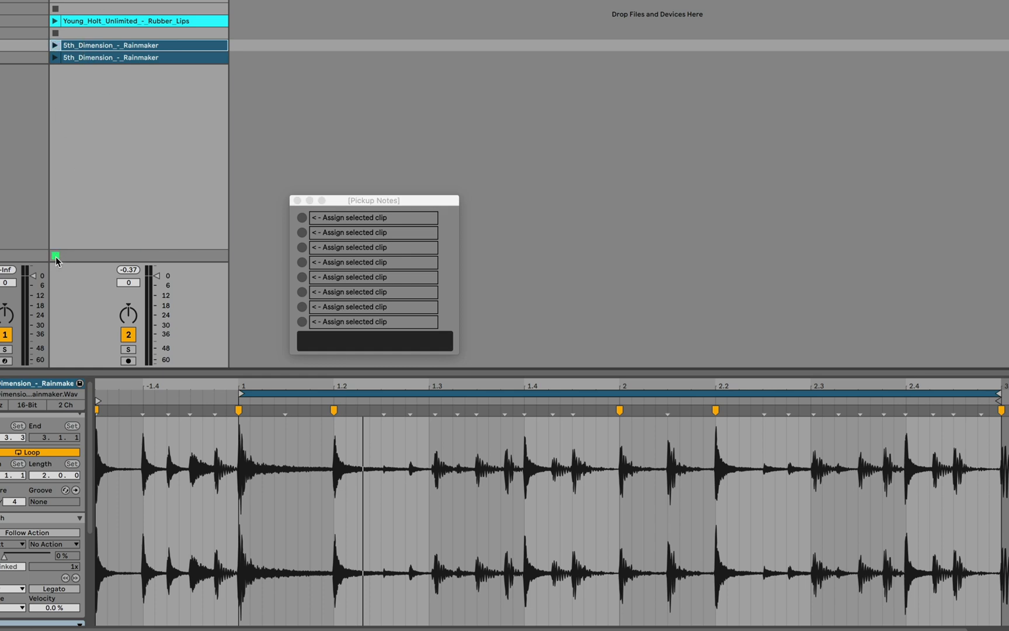
{"action": "left_click", "coordinate": [55, 45]}
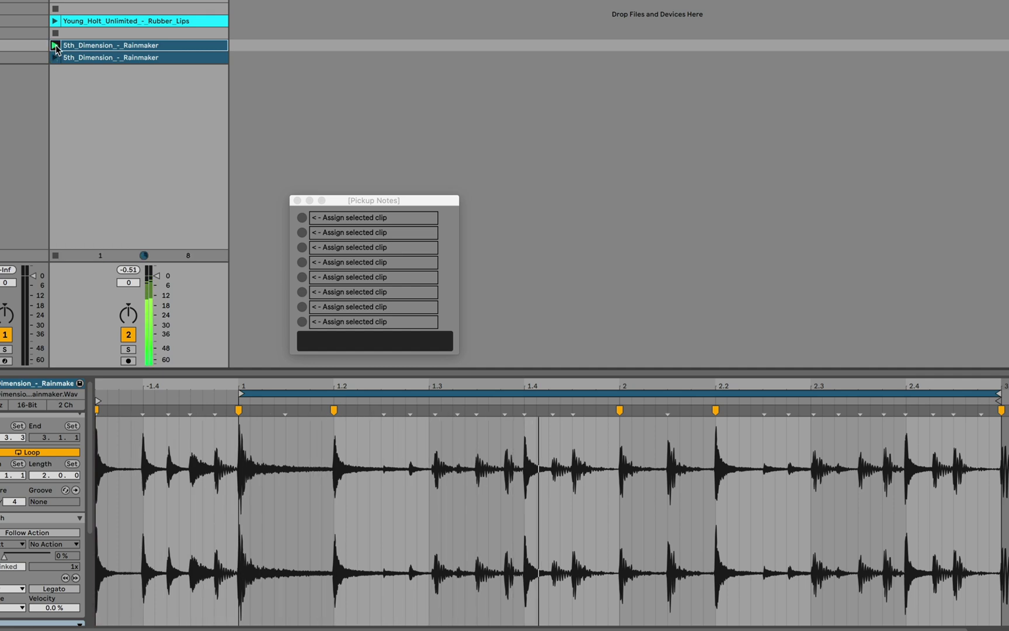
{"action": "left_click", "coordinate": [303, 219]}
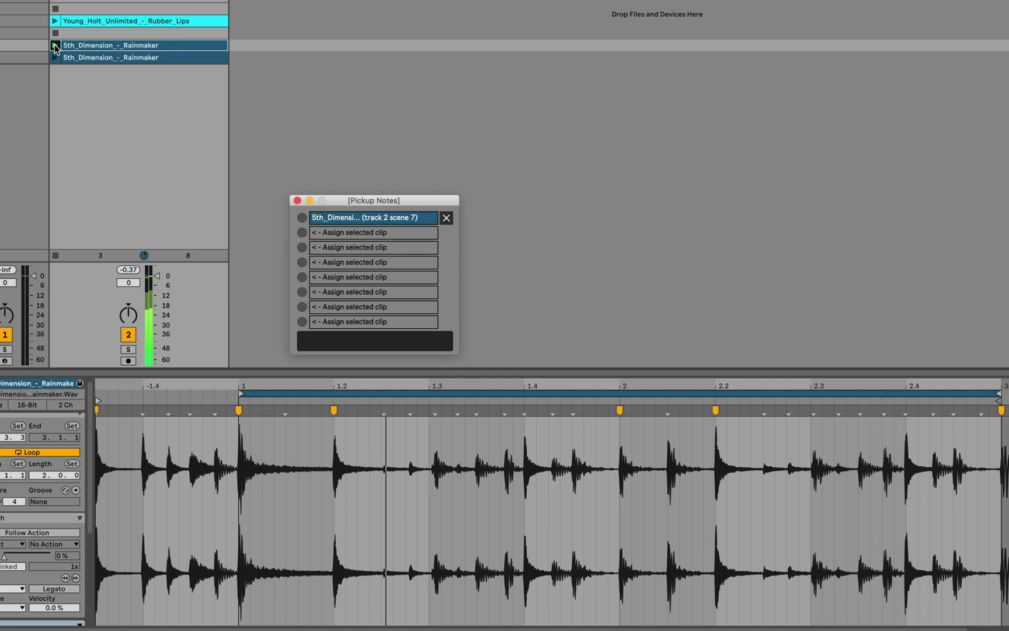
{"action": "left_click", "coordinate": [54, 45]}
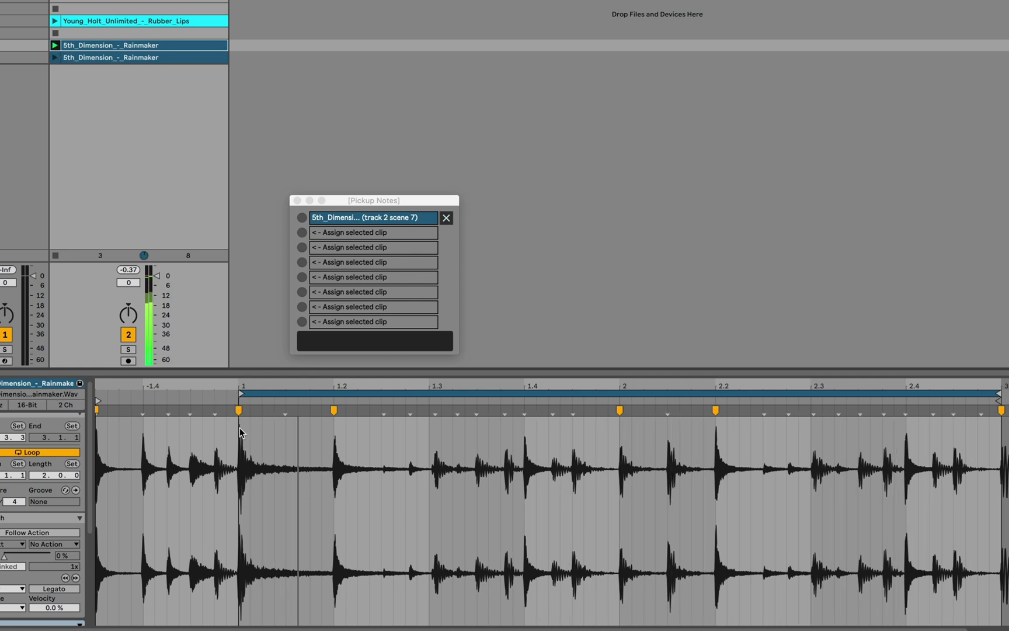
{"action": "left_click", "coordinate": [55, 46]}
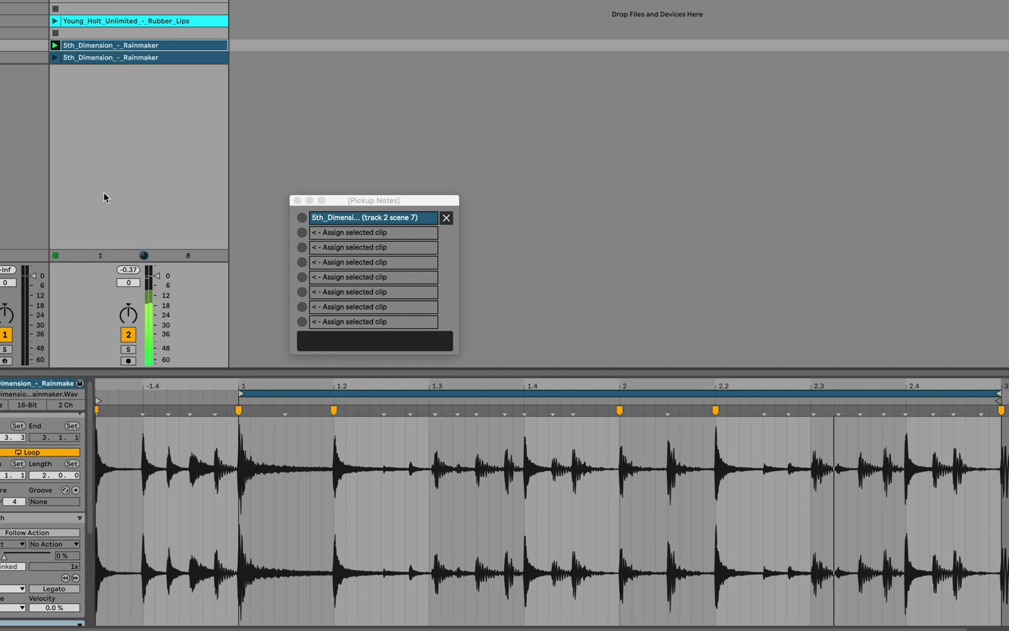
{"action": "key", "text": "space"}
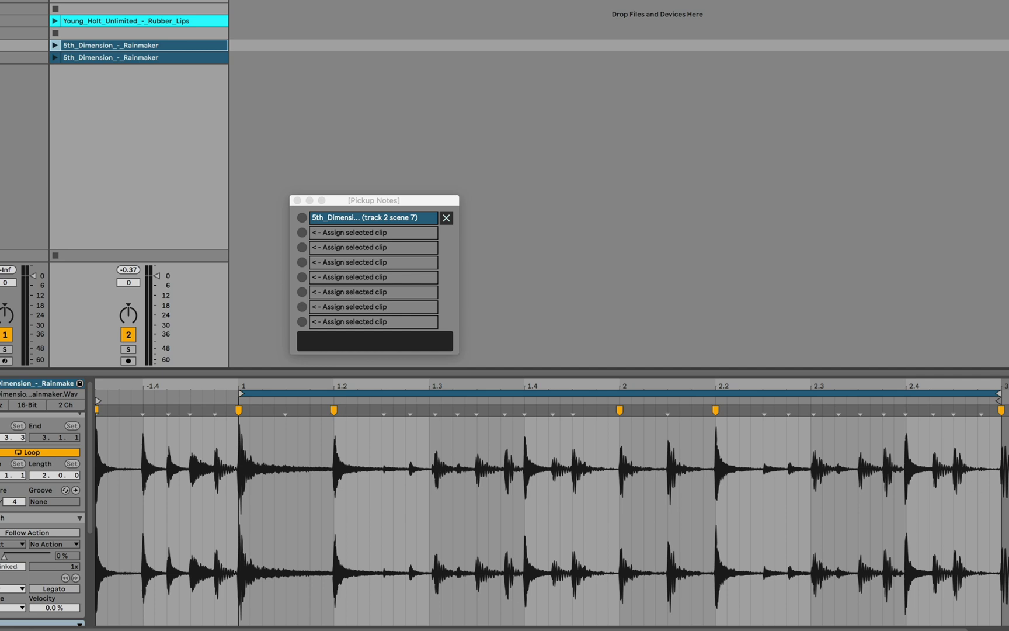
Step: Launch the scene 5 Young_Holt_Unlimited_-_Rubber_Lips clip, assign it to slot two, then stop the track
{"action": "left_click", "coordinate": [81, 21]}
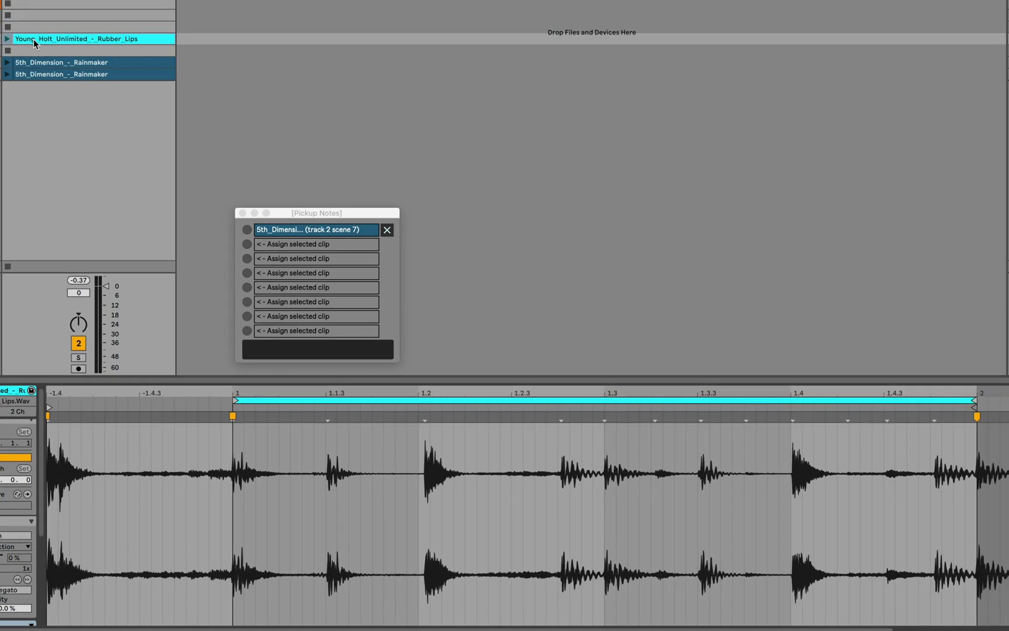
{"action": "left_click", "coordinate": [7, 39]}
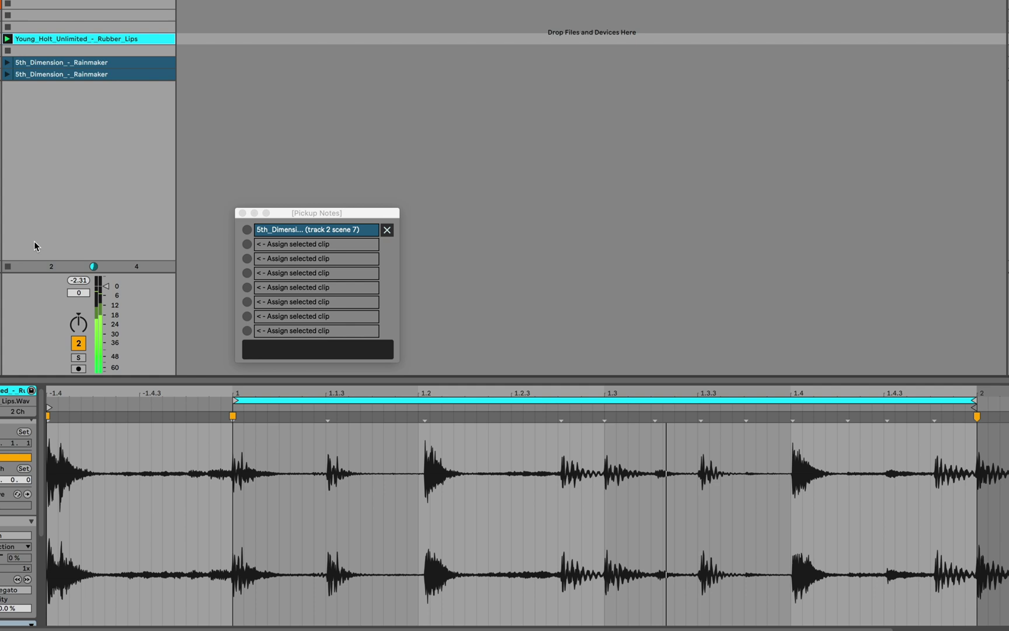
{"action": "left_click", "coordinate": [249, 243]}
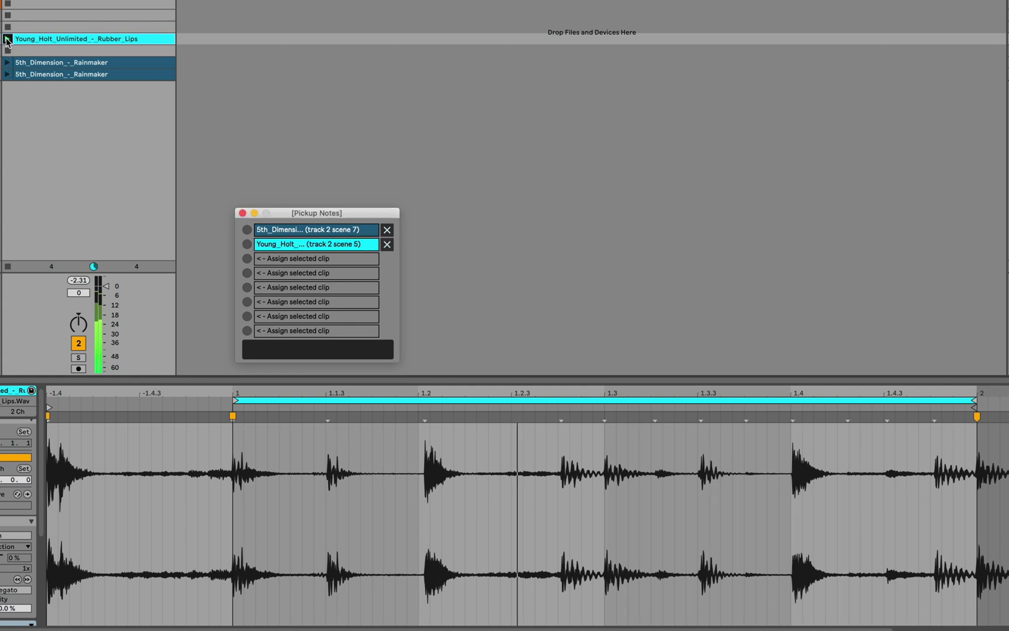
{"action": "left_click", "coordinate": [7, 39]}
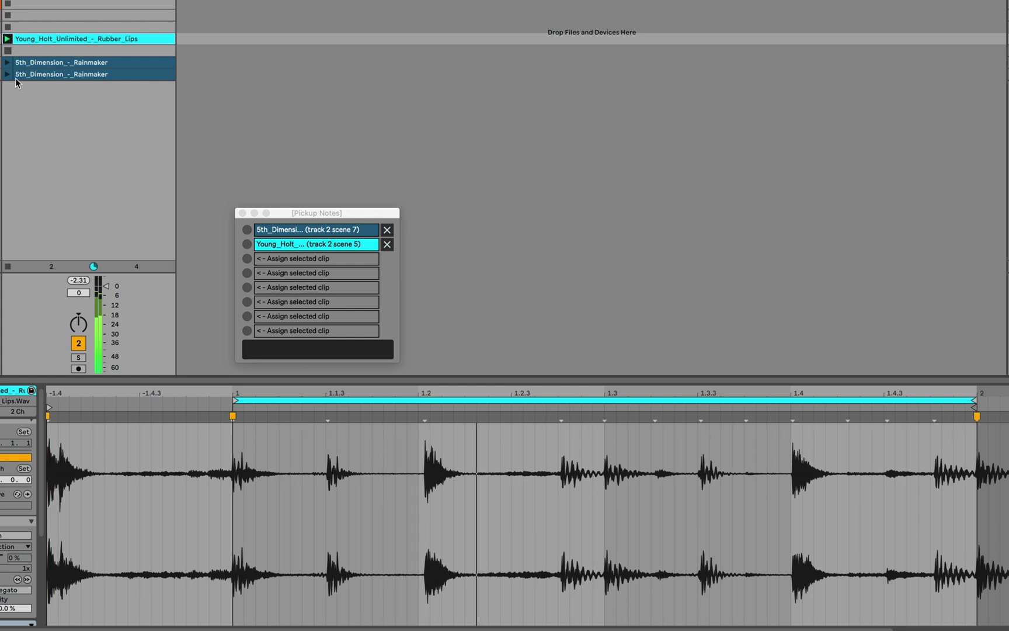
{"action": "left_click", "coordinate": [8, 266]}
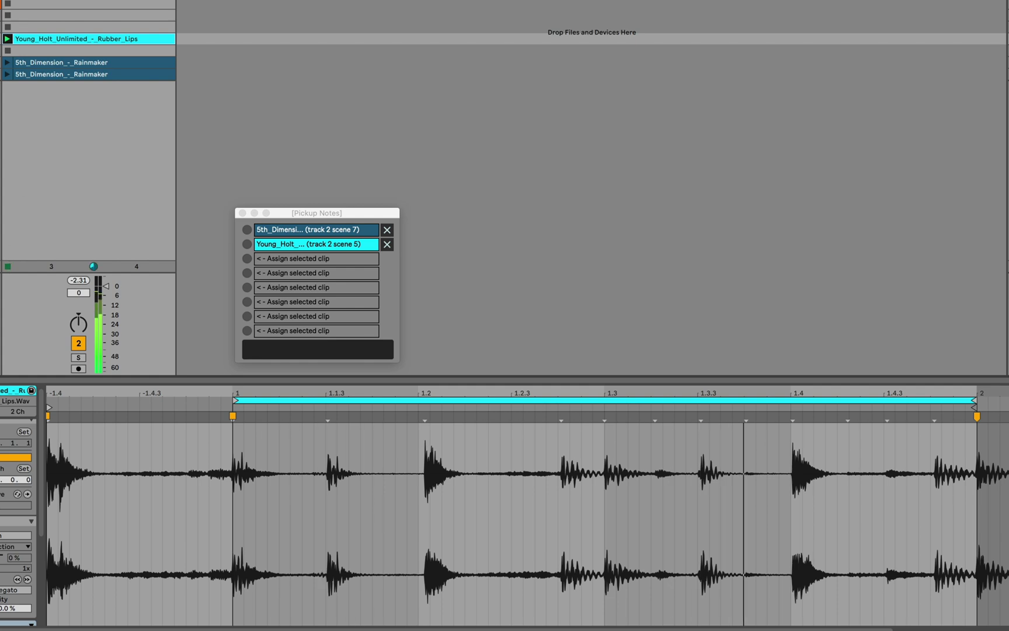
{"action": "left_click", "coordinate": [7, 266]}
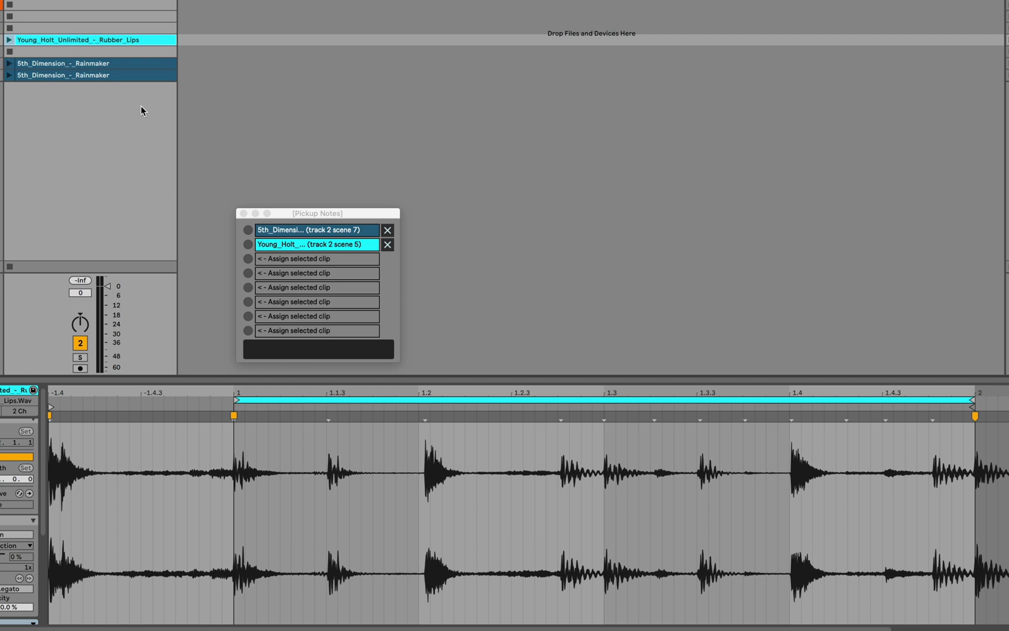
Step: Click empty track space to deselect clips and clear the clip editor
{"action": "left_click", "coordinate": [73, 124]}
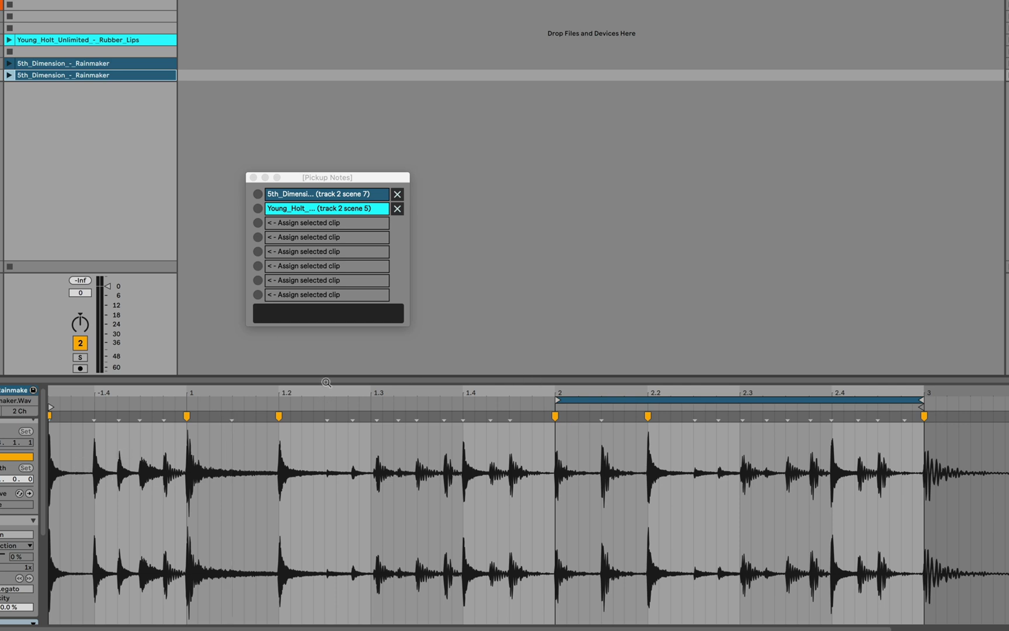
Step: Assign the scene 8 Rainmaker clip to slot three, launch it, and move its start marker to 2.4
{"action": "left_click", "coordinate": [258, 223]}
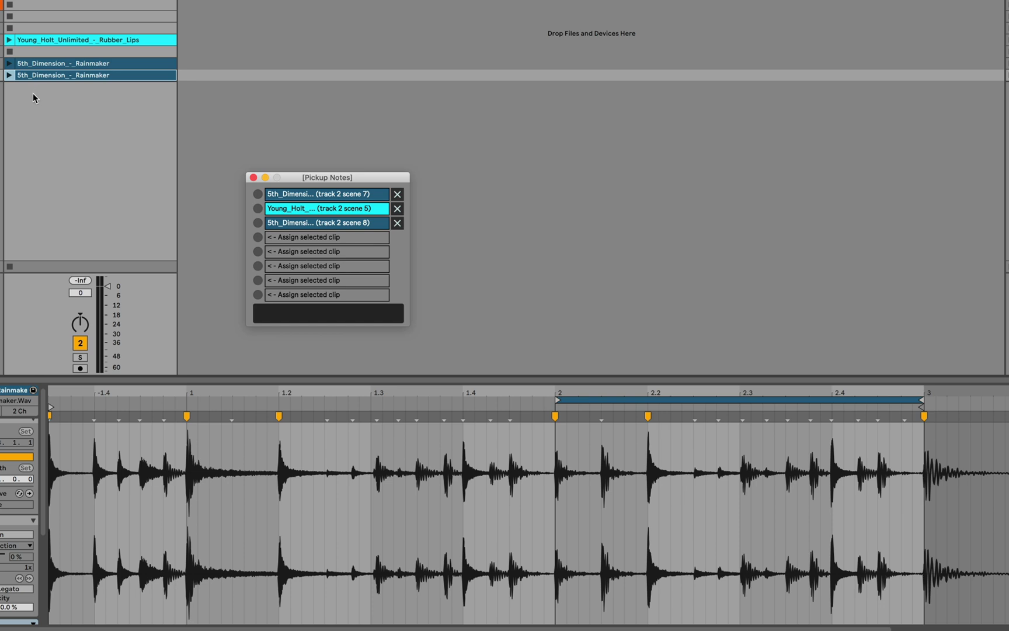
{"action": "left_click", "coordinate": [9, 74]}
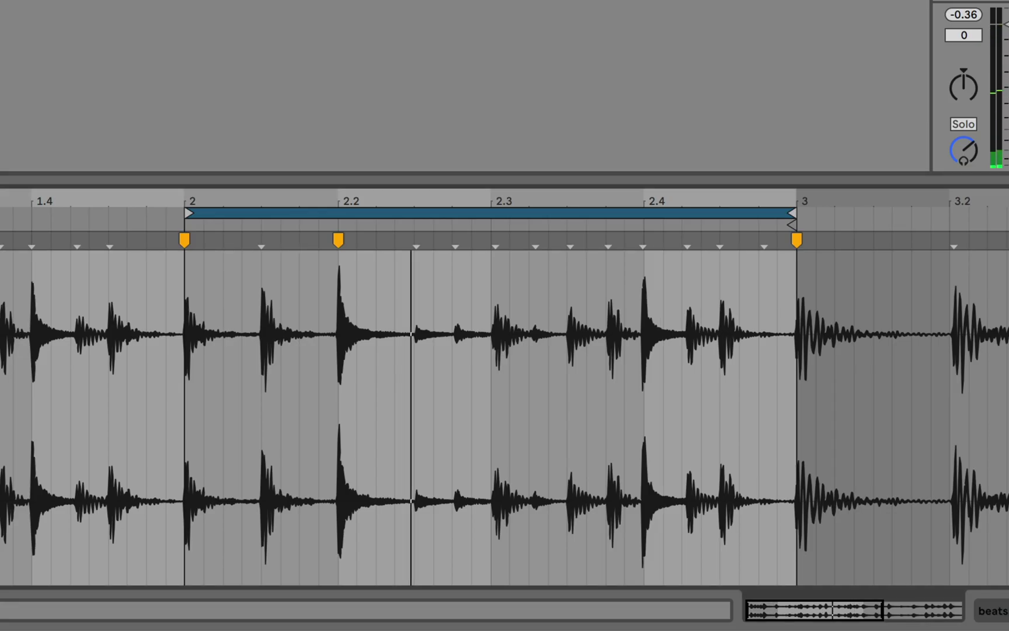
{"action": "mouse_move", "coordinate": [32, 224]}
{"action": "left_mouse_down"}
{"action": "mouse_move", "coordinate": [247, 187]}
{"action": "mouse_move", "coordinate": [518, 198]}
{"action": "mouse_move", "coordinate": [650, 237]}
{"action": "left_mouse_up"}
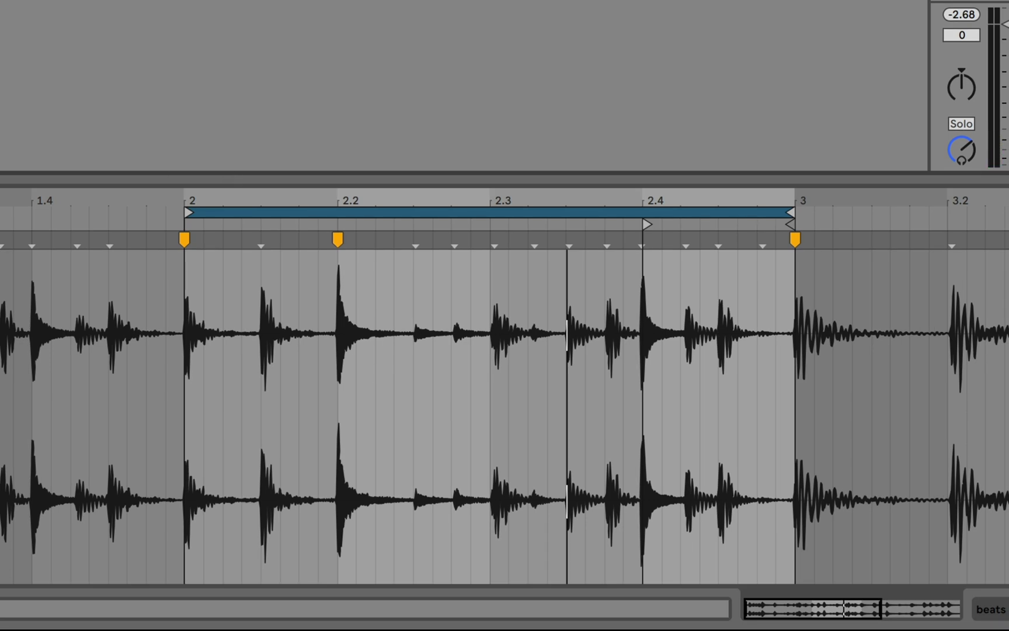
Step: Audition the clip from the 2.4 start, then drag the start marker back before the bar 2 loop start
{"action": "key", "text": "space"}
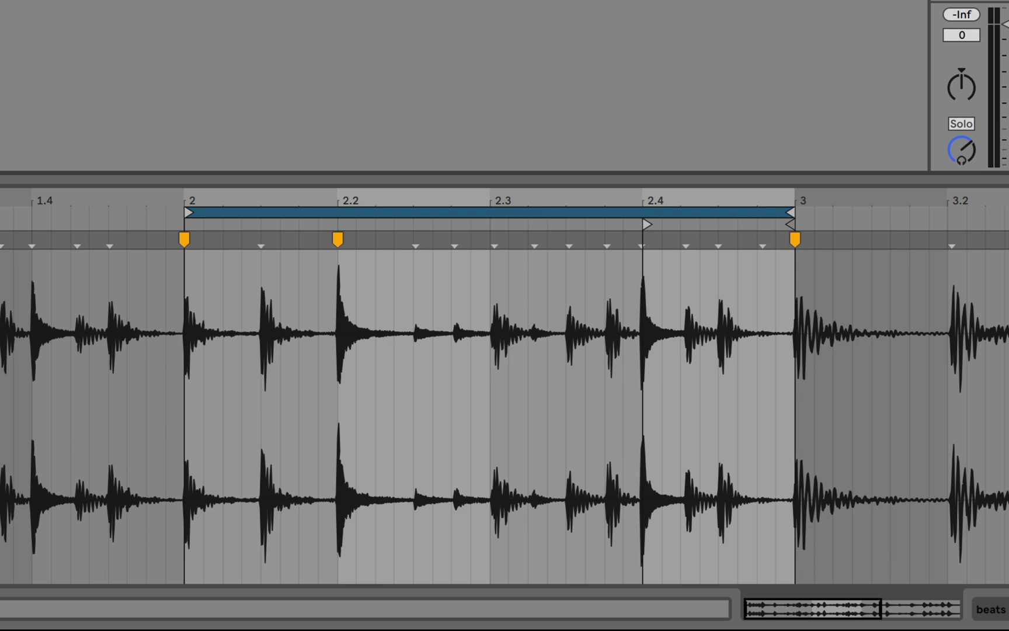
{"action": "key", "text": "space"}
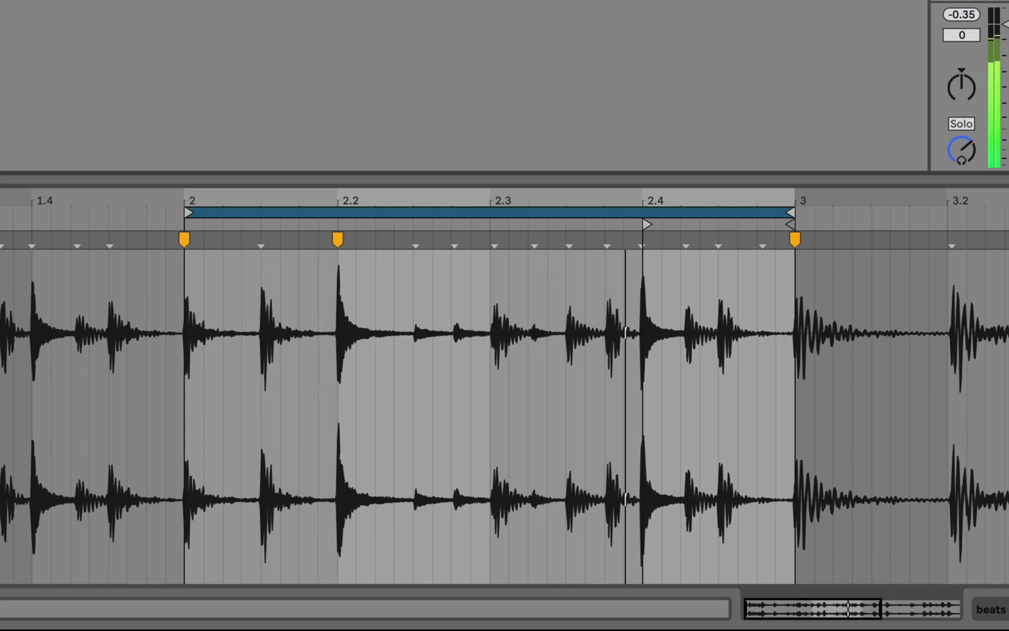
{"action": "key", "text": "space"}
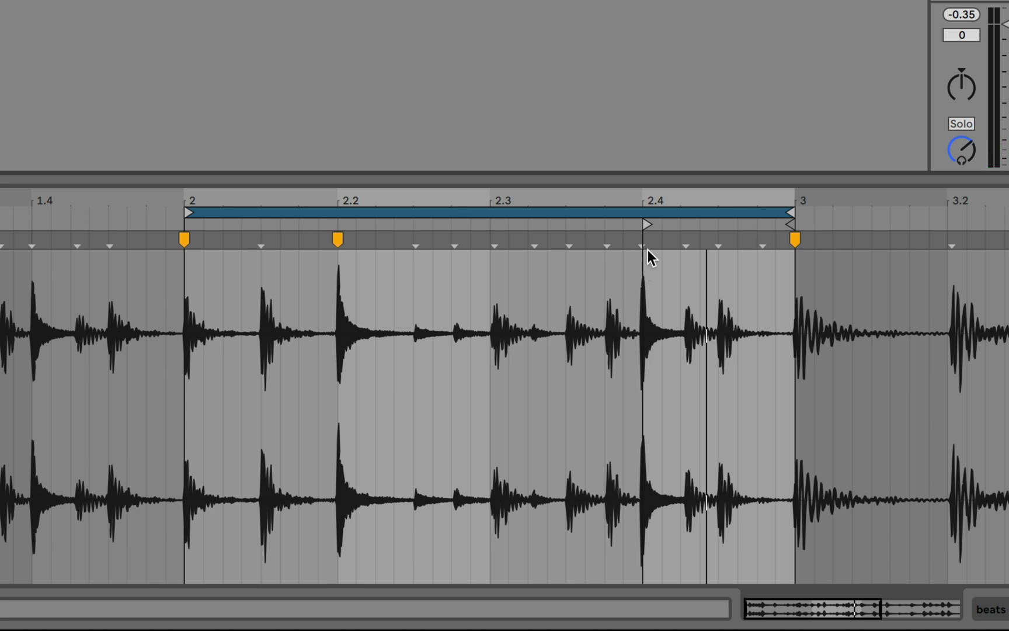
{"action": "mouse_move", "coordinate": [648, 225]}
{"action": "left_mouse_down"}
{"action": "mouse_move", "coordinate": [169, 304]}
{"action": "mouse_move", "coordinate": [640, 279]}
{"action": "left_mouse_up"}
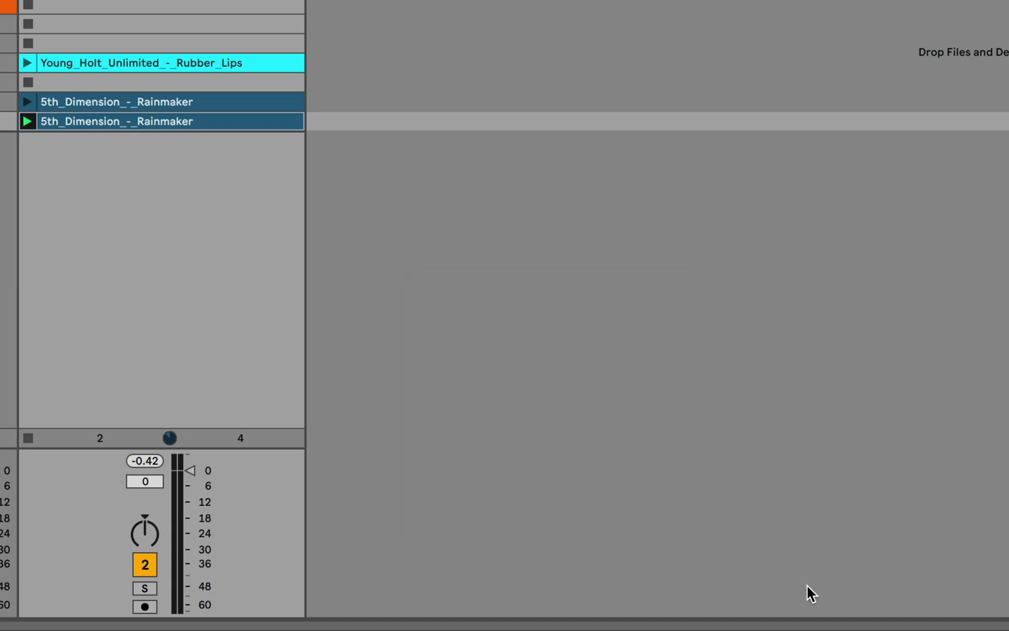
{"action": "left_click", "coordinate": [395, 317]}
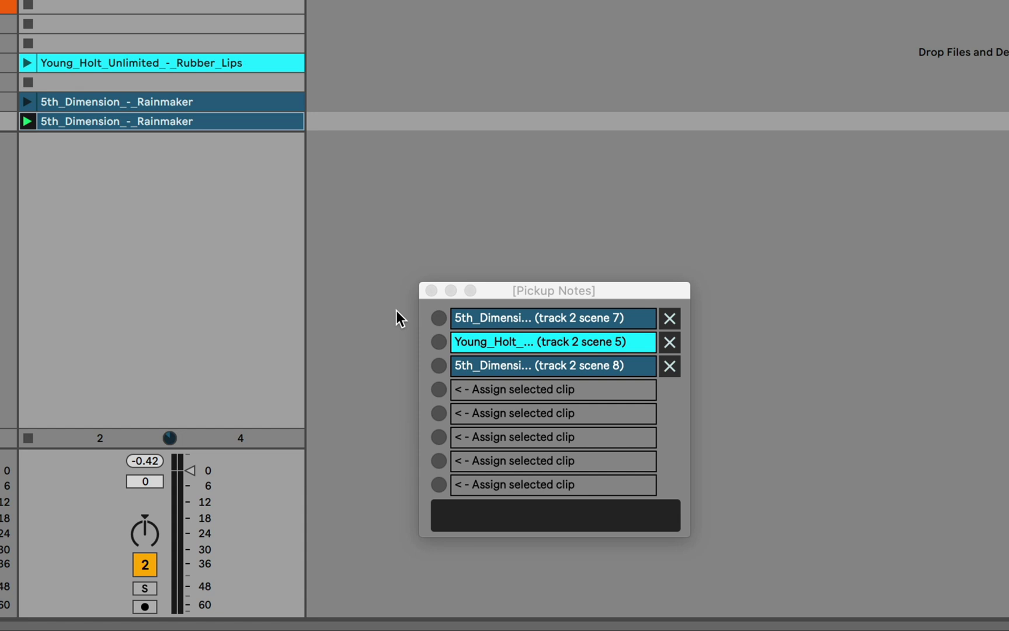